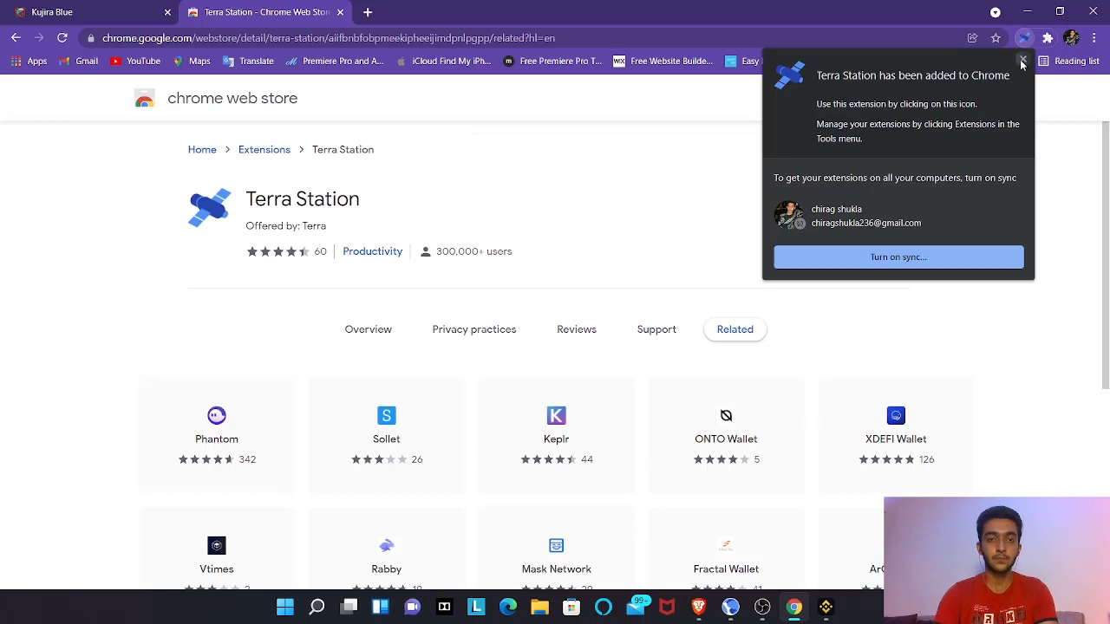
Open the Terra Station wallet from the browser's extensions list
{"action": "left_click", "coordinate": [1022, 62]}
{"action": "left_click", "coordinate": [1049, 38]}
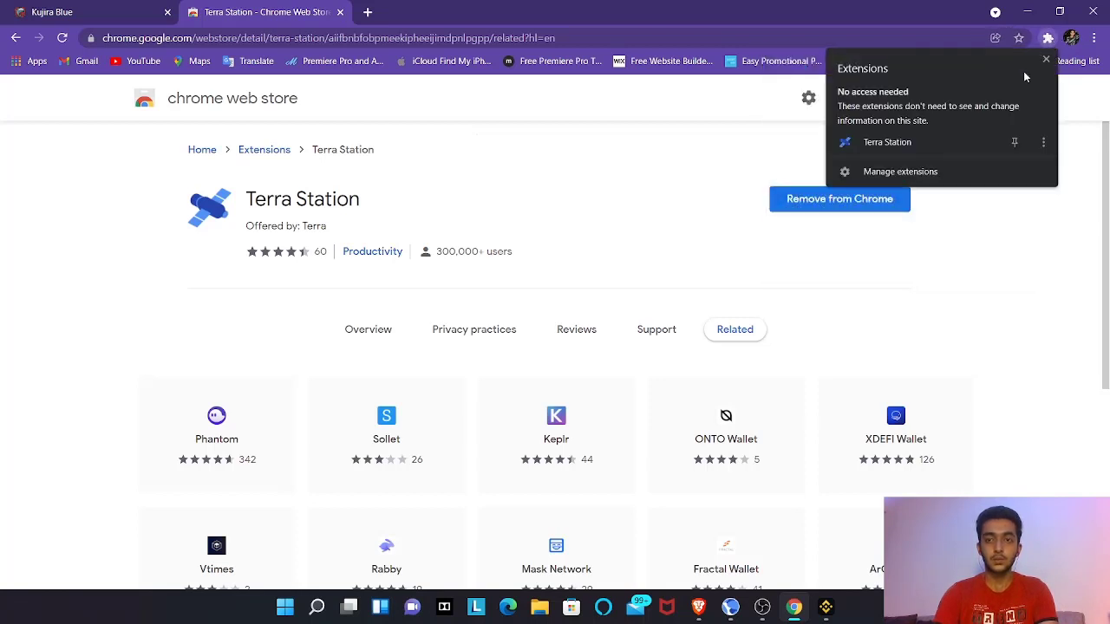
{"action": "left_click", "coordinate": [912, 149]}
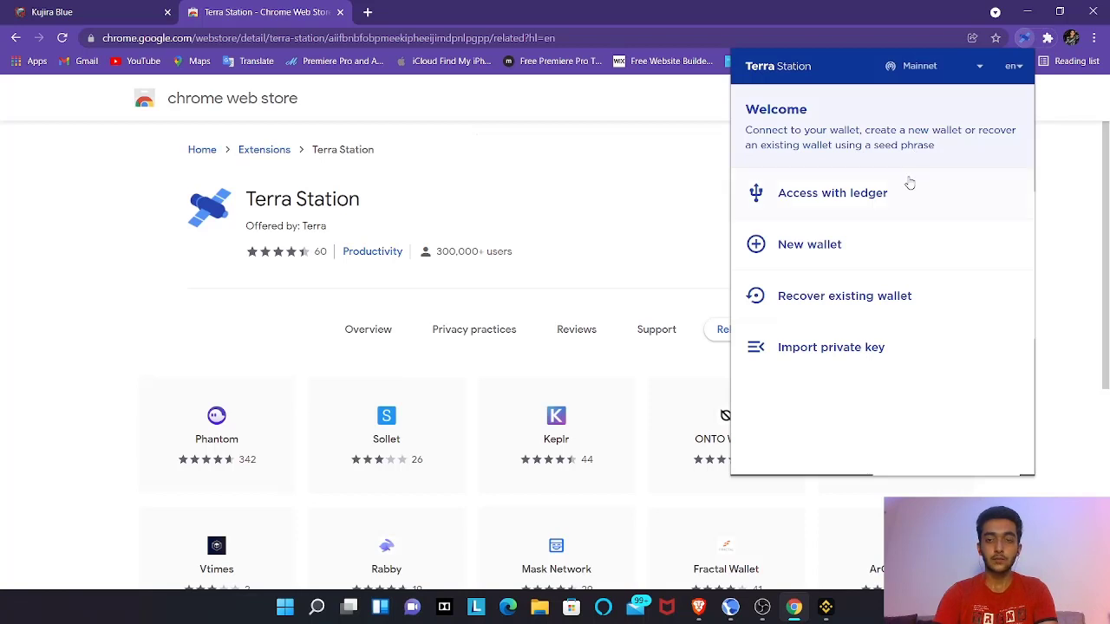
Start a new wallet, enter its name, copy the seed phrase and confirm it was saved
{"action": "left_click", "coordinate": [856, 244]}
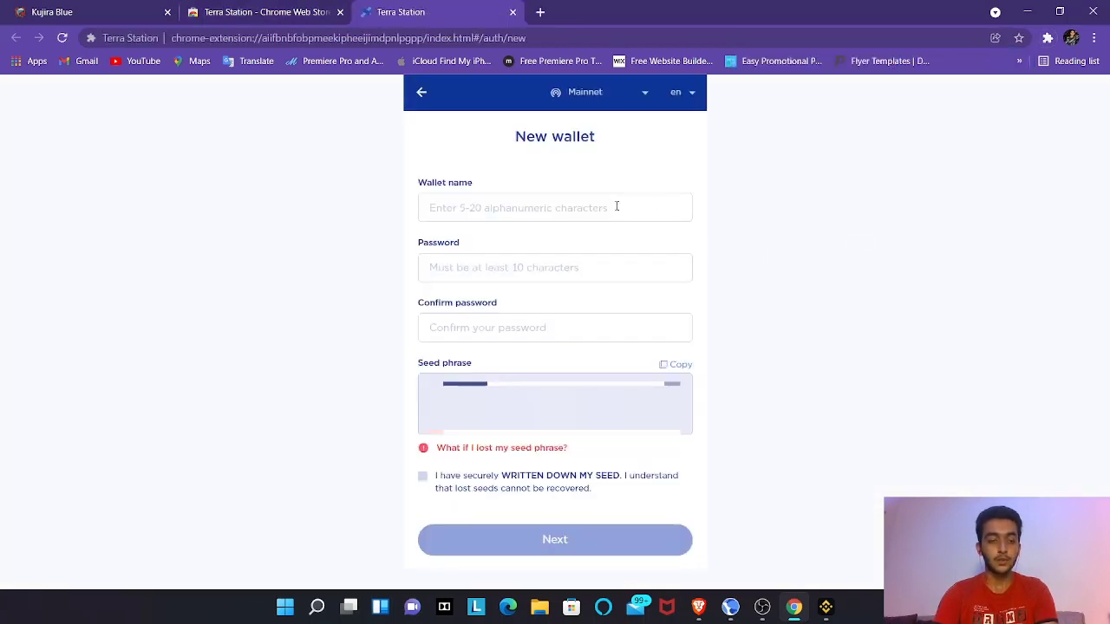
{"action": "left_click", "coordinate": [617, 206]}
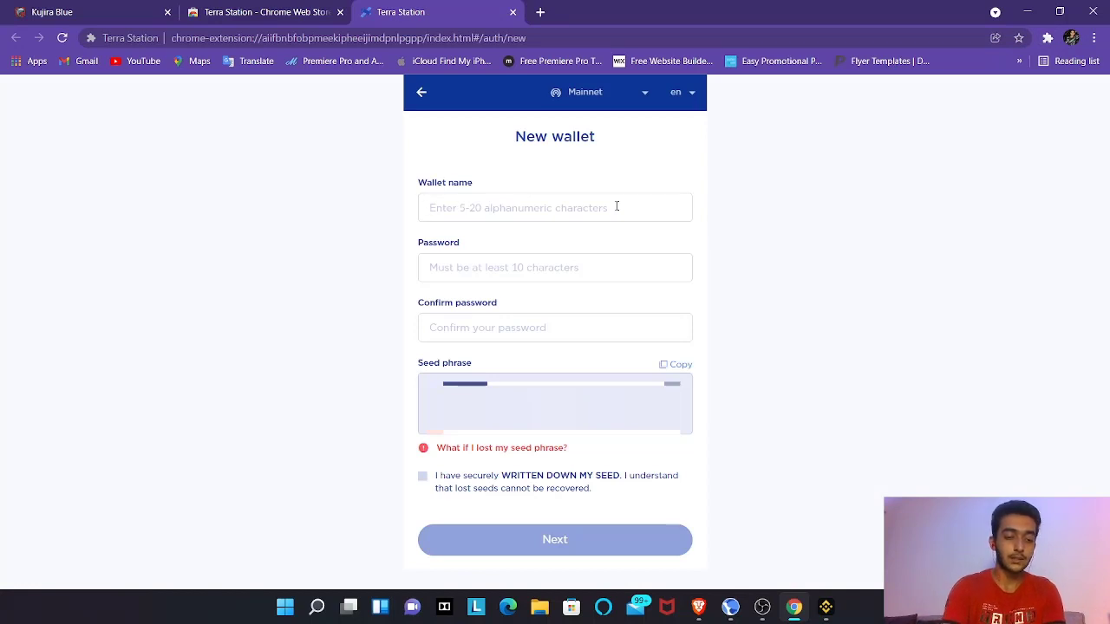
{"action": "type", "text": "chirag"}
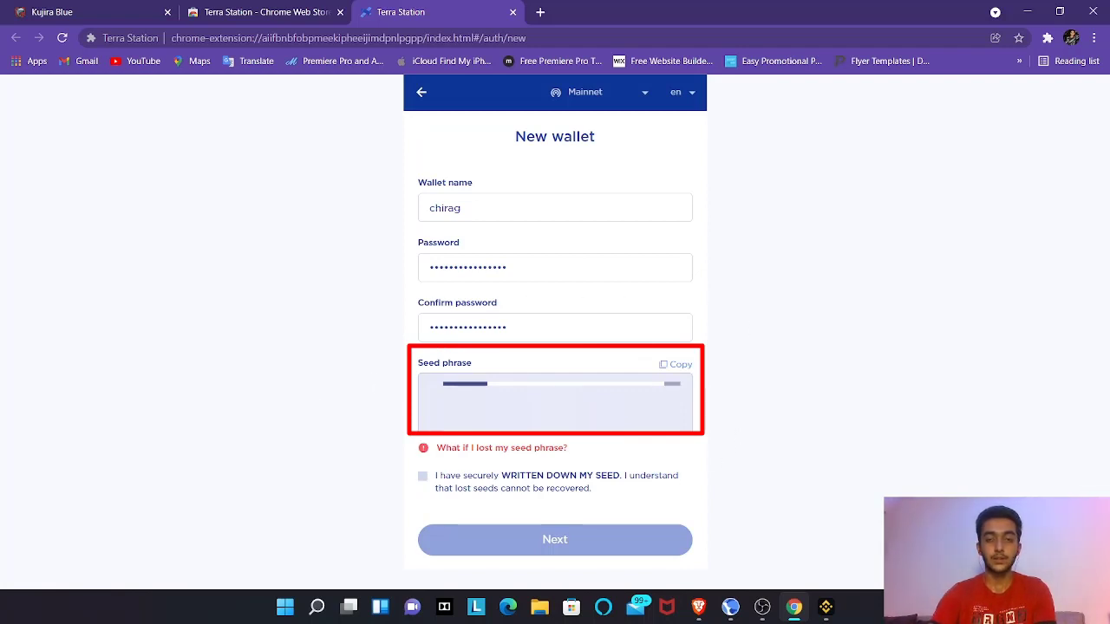
{"action": "left_click", "coordinate": [675, 366]}
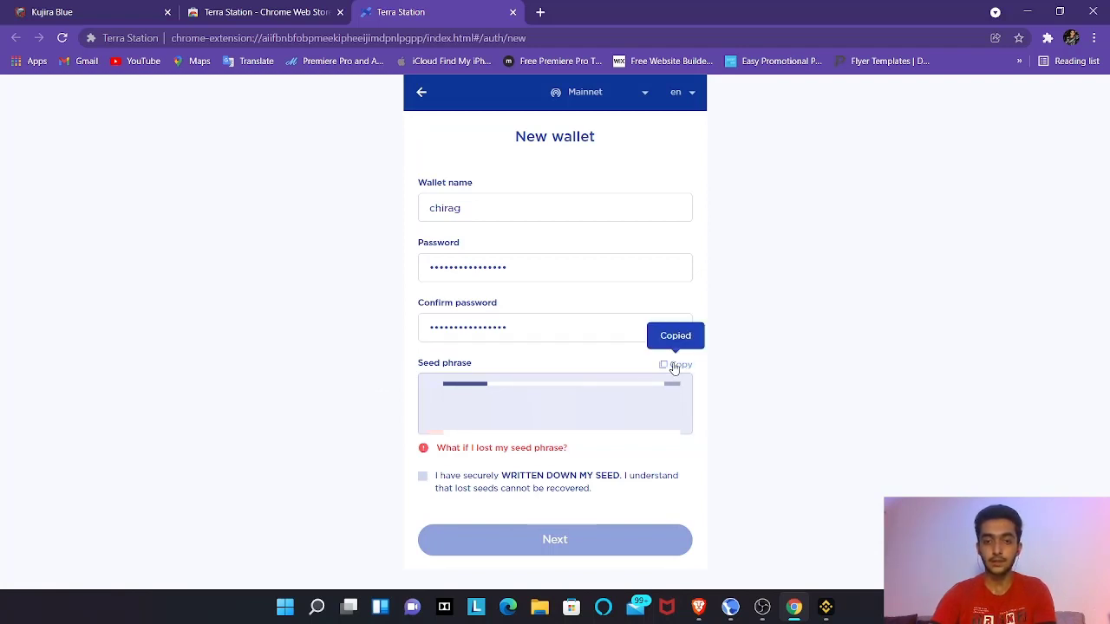
{"action": "left_click", "coordinate": [424, 482]}
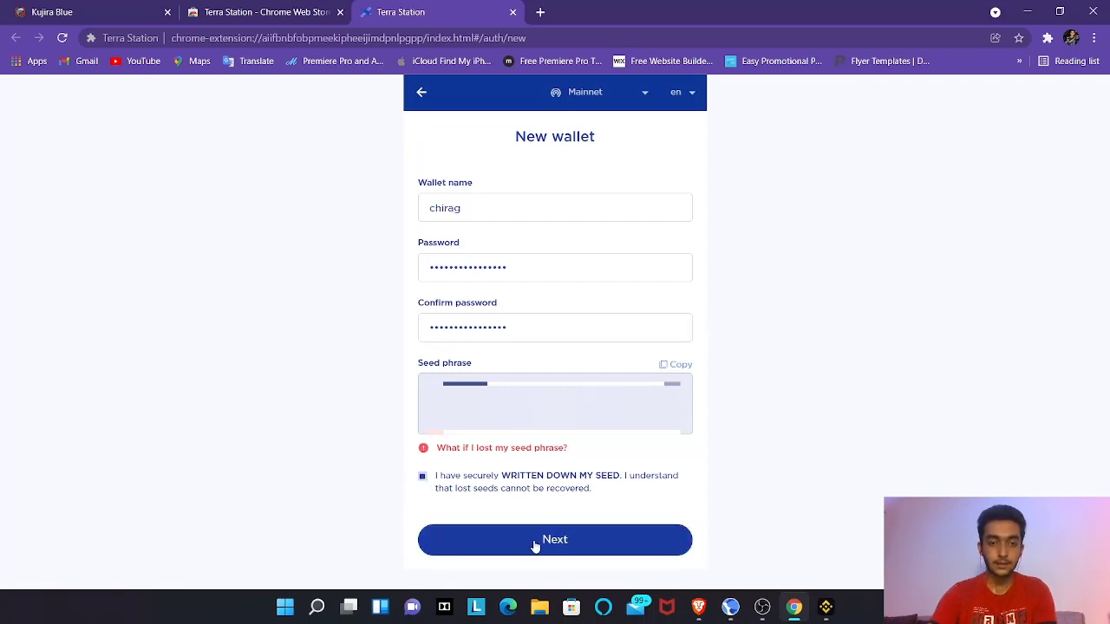
{"action": "left_click", "coordinate": [535, 543]}
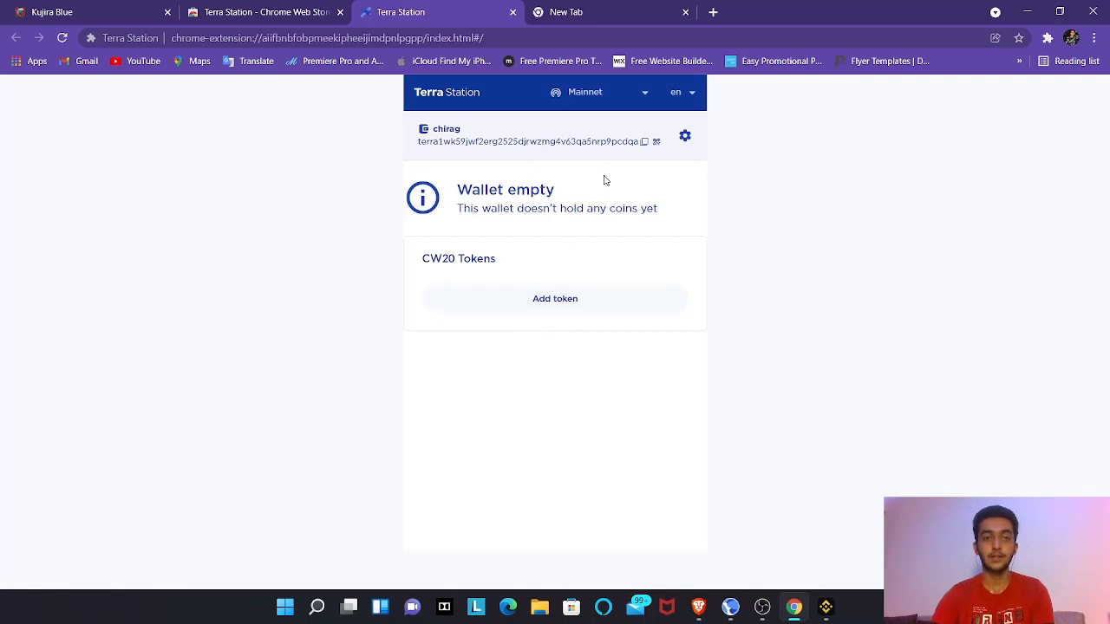
Connect the Terra Station wallet to Kujira Blue's swap page, finishing in Brave
{"action": "left_click", "coordinate": [130, 12]}
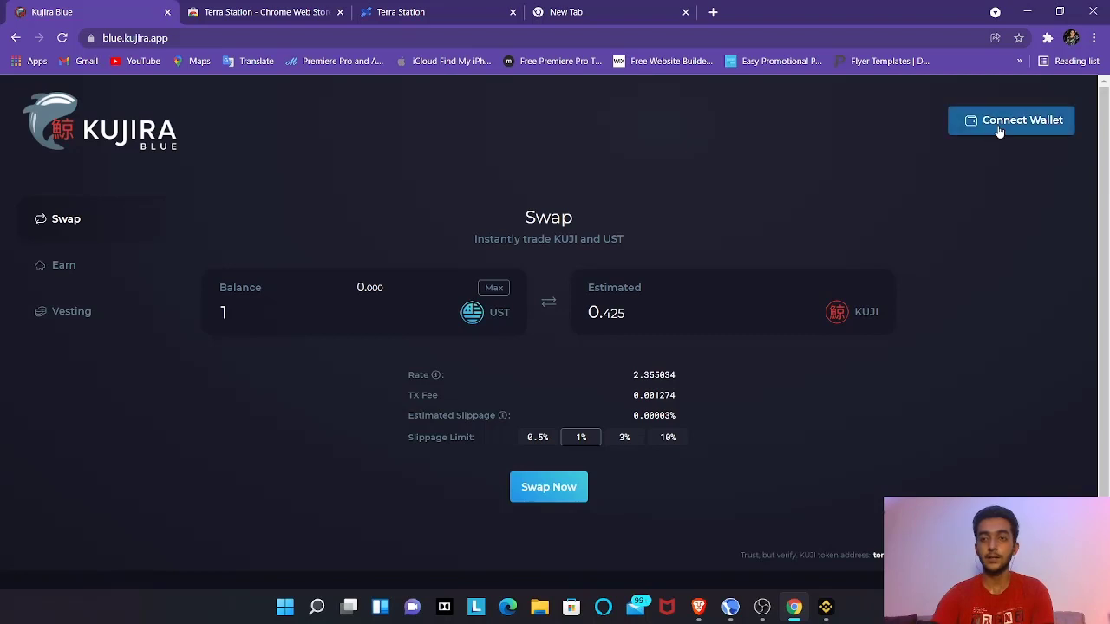
{"action": "left_click", "coordinate": [1000, 129]}
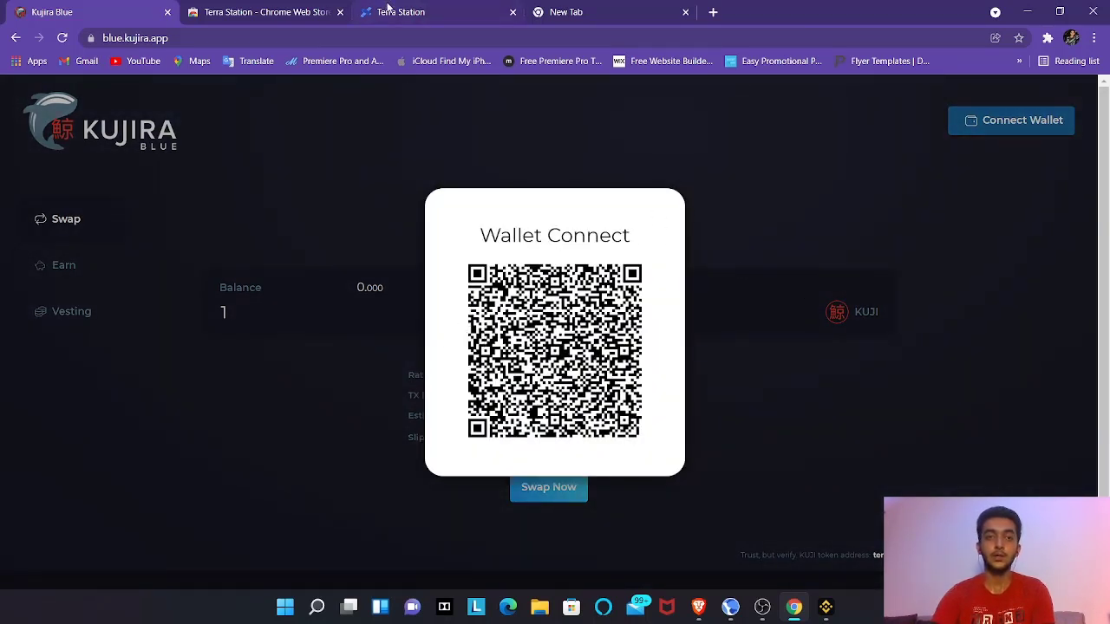
{"action": "left_click", "coordinate": [390, 11]}
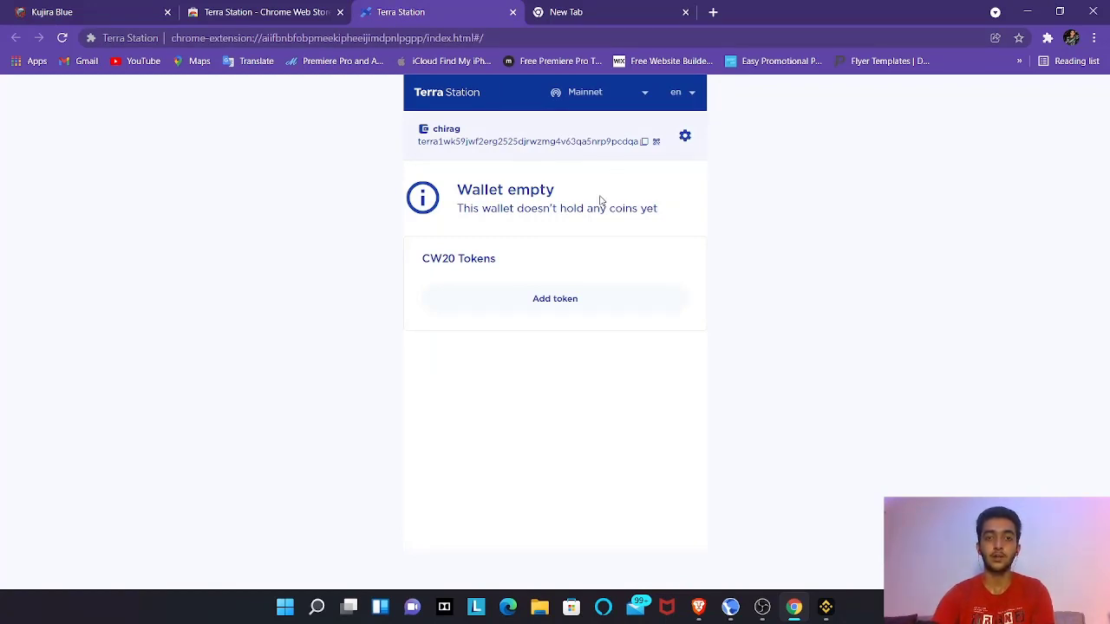
{"action": "left_click", "coordinate": [139, 12]}
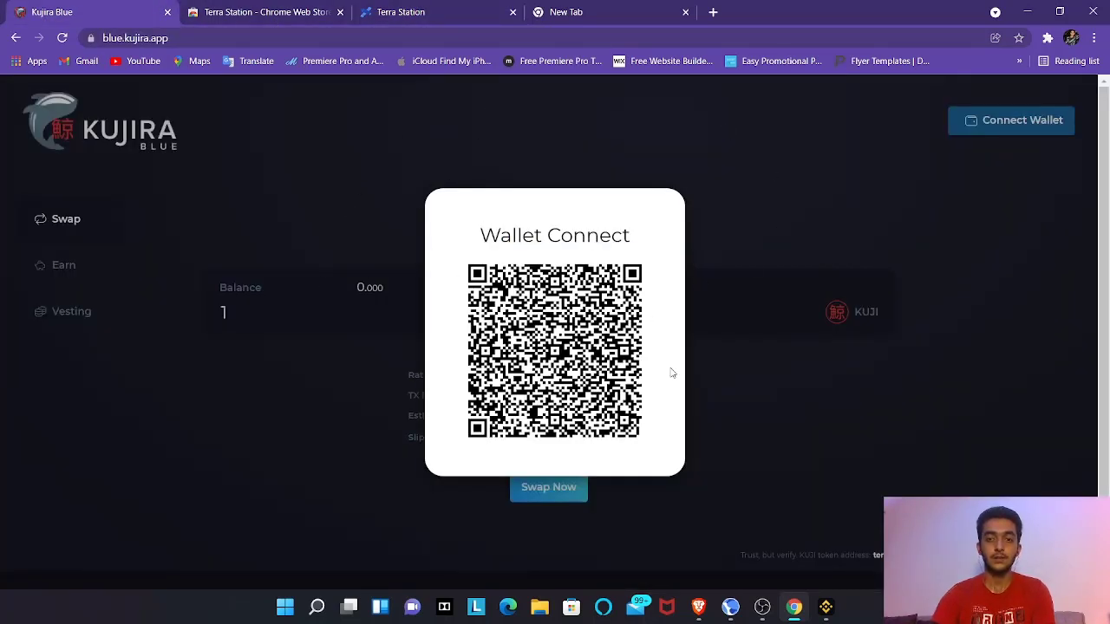
{"action": "left_click", "coordinate": [699, 607]}
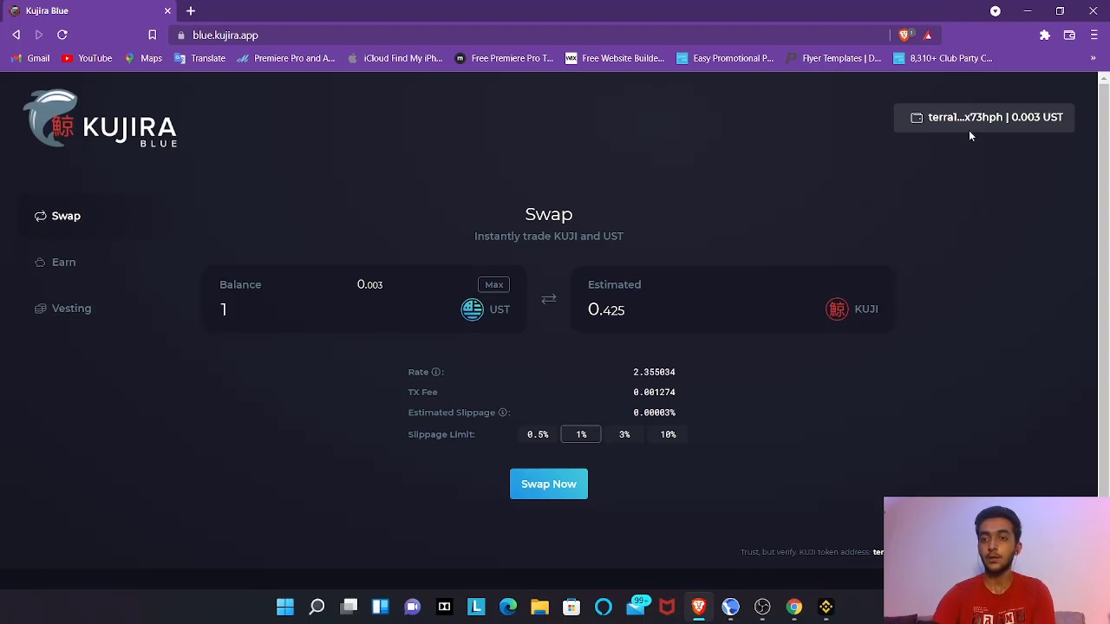
Bring Binance's Withdraw Crypto page for LUNA to the front
{"action": "mouse_move", "coordinate": [970, 128]}
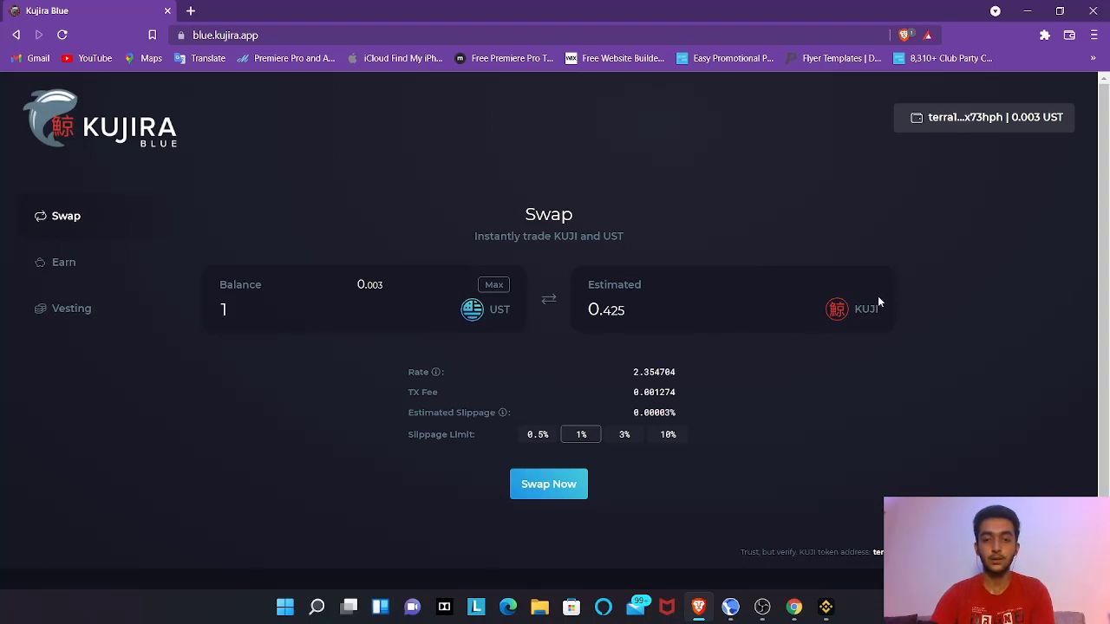
{"action": "left_click", "coordinate": [828, 607]}
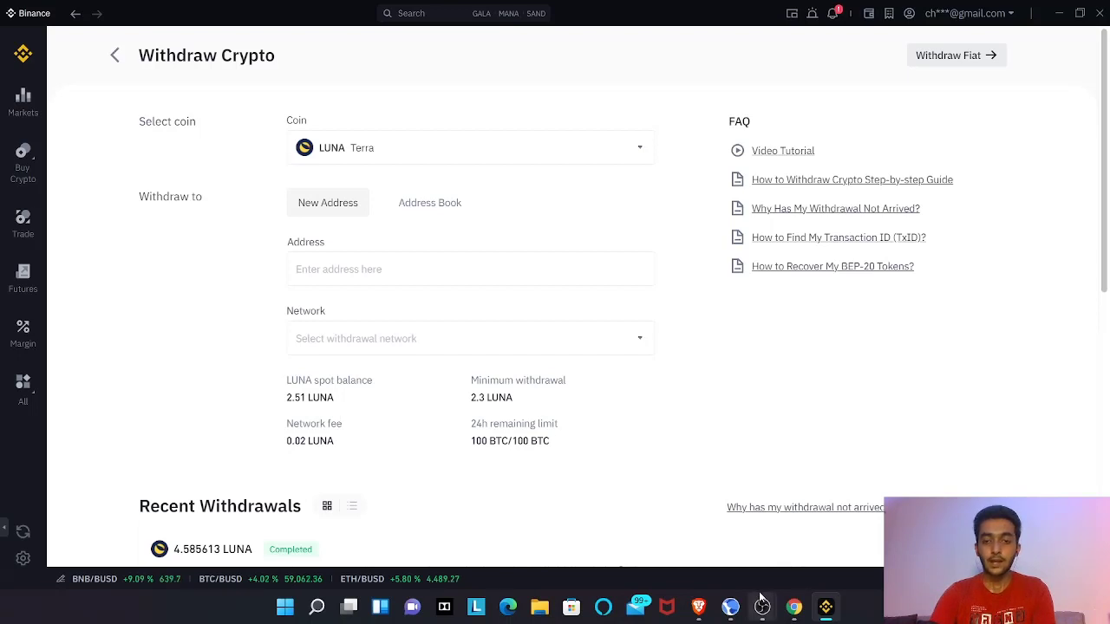
Copy the Terra wallet's receiving address and paste it as Binance's withdrawal destination
{"action": "left_click", "coordinate": [731, 611]}
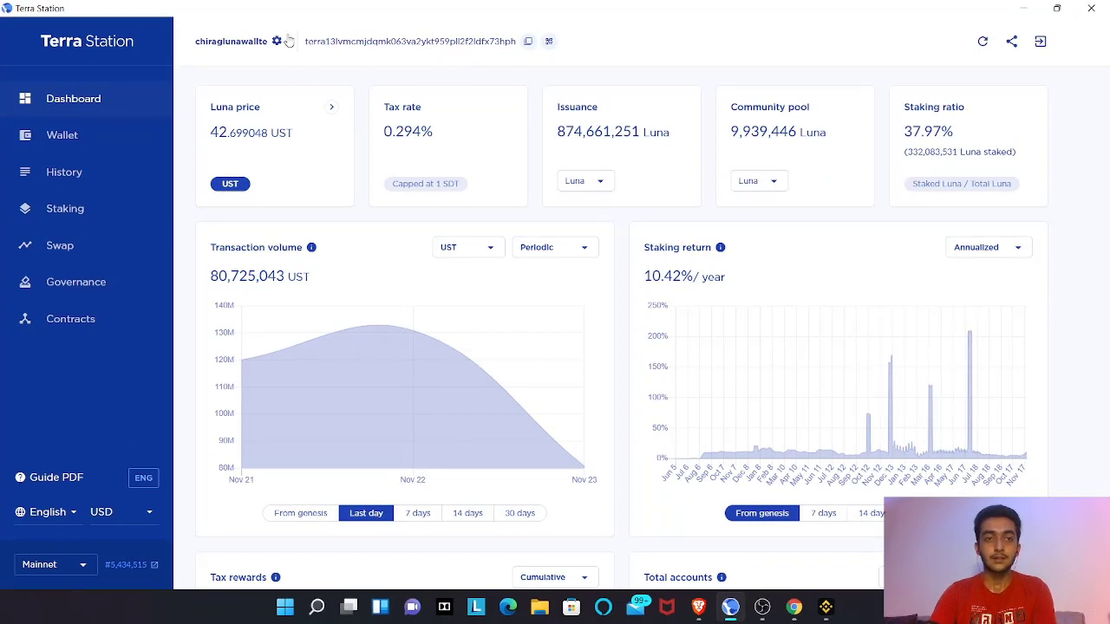
{"action": "left_click", "coordinate": [528, 44]}
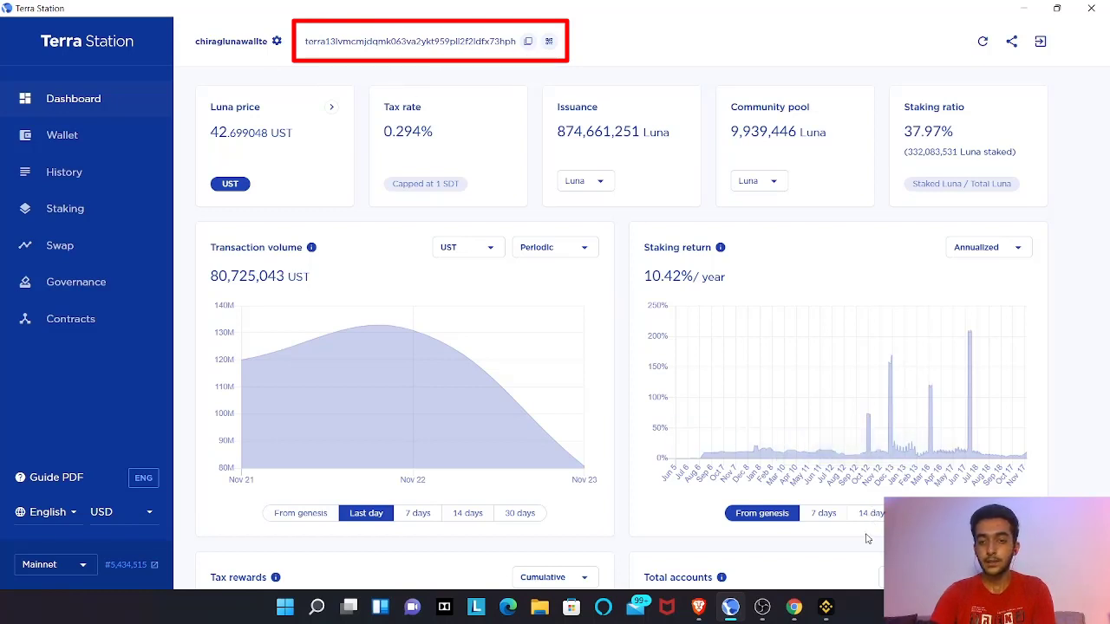
{"action": "left_click", "coordinate": [827, 609]}
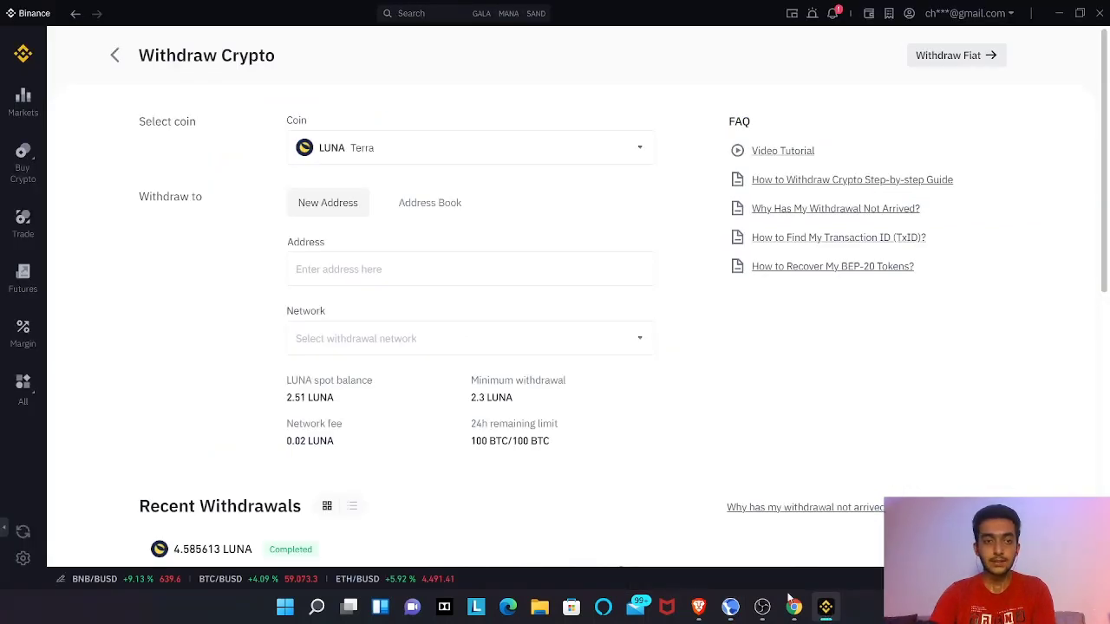
{"action": "left_click", "coordinate": [385, 257]}
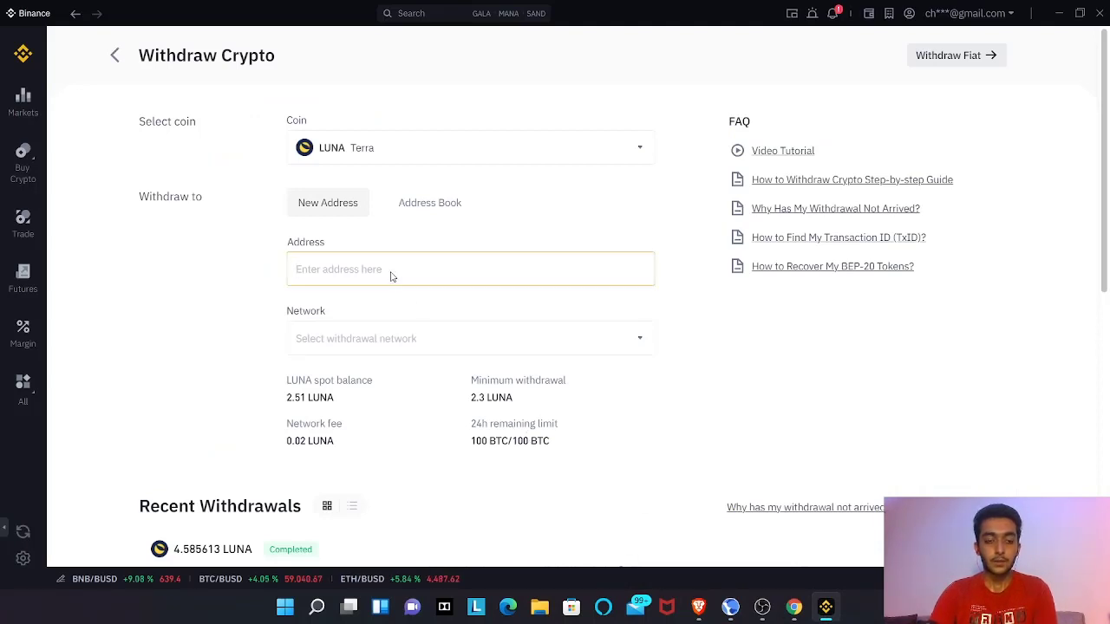
{"action": "key", "text": "ctrl+v"}
{"action": "left_click", "coordinate": [580, 373]}
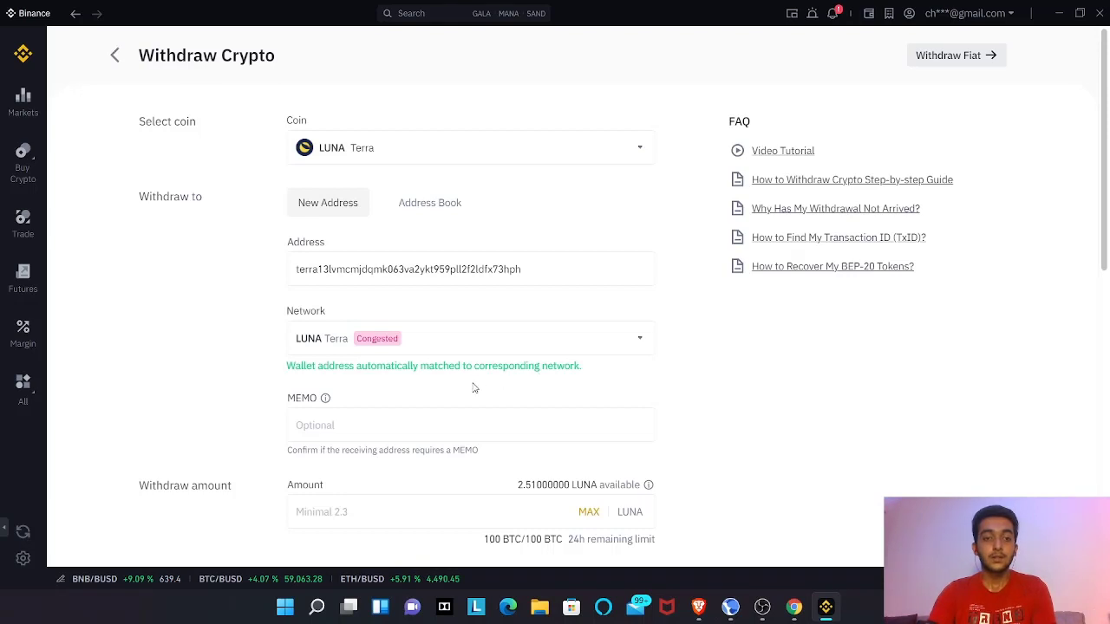
Withdraw the maximum LUNA amount and confirm that no MEMO is required
{"action": "left_click", "coordinate": [321, 426]}
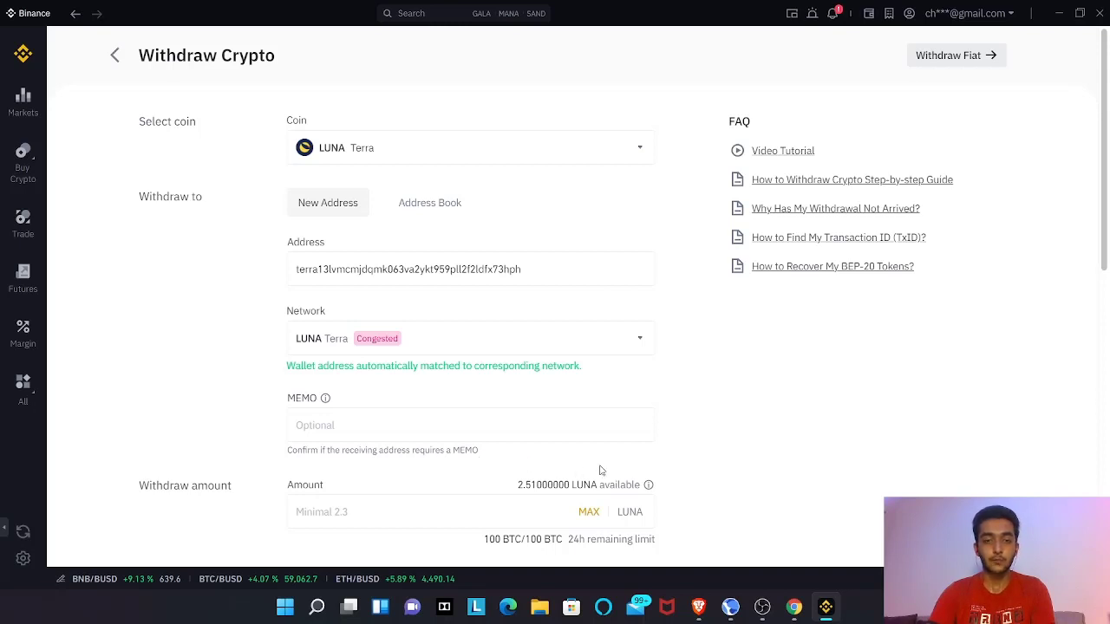
{"action": "scroll", "coordinate": [617, 468], "scroll_direction": "down", "scroll_amount": 1}
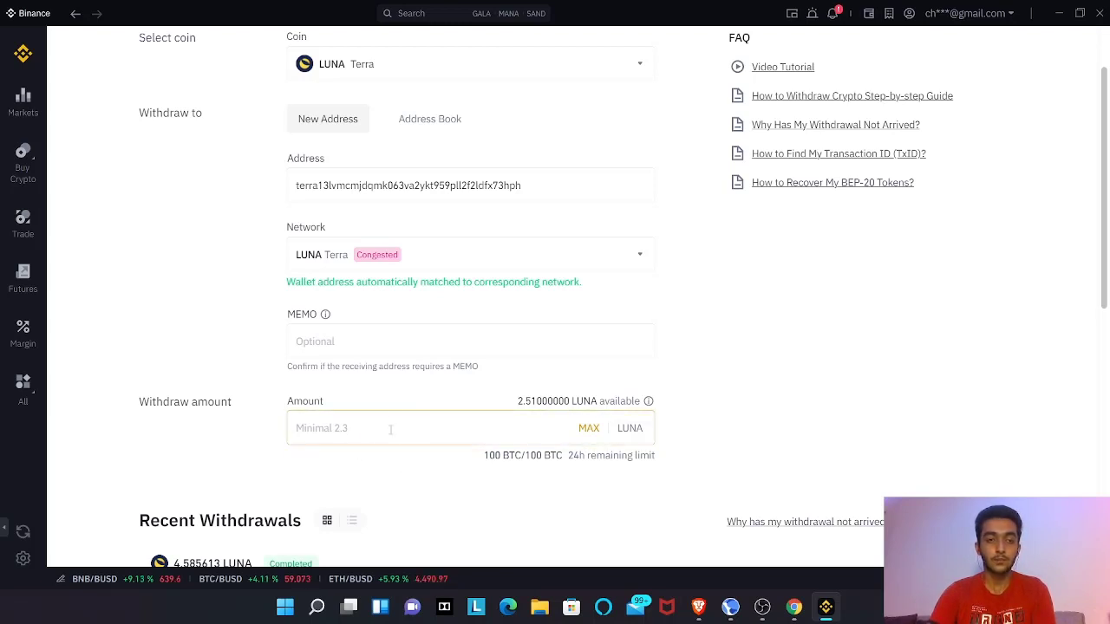
{"action": "left_click", "coordinate": [589, 429]}
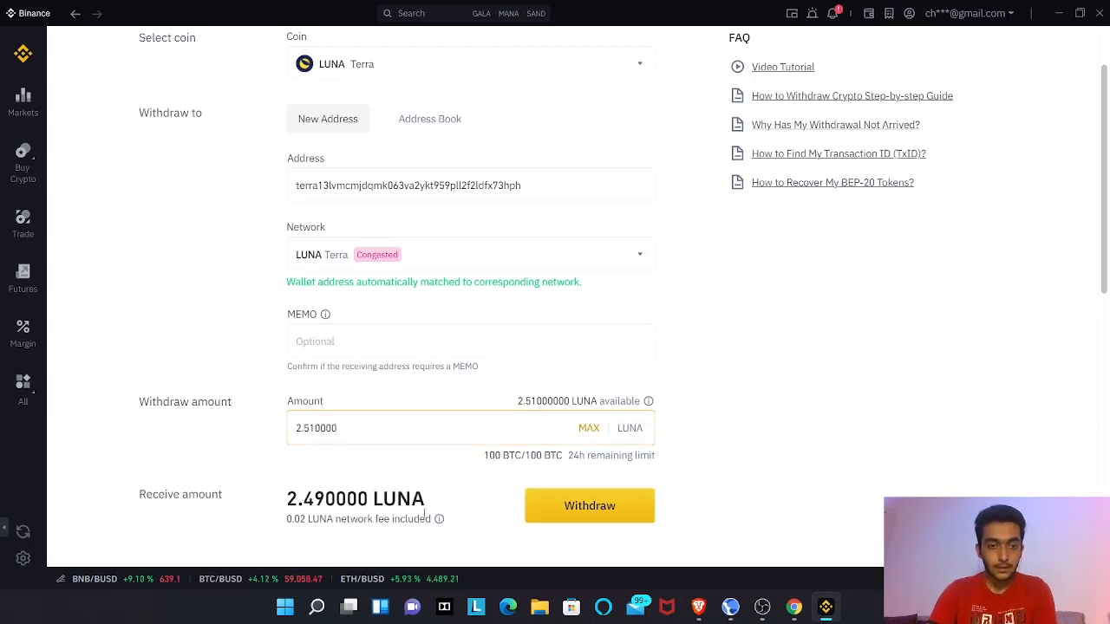
{"action": "scroll", "coordinate": [302, 525], "scroll_direction": "down", "scroll_amount": 1}
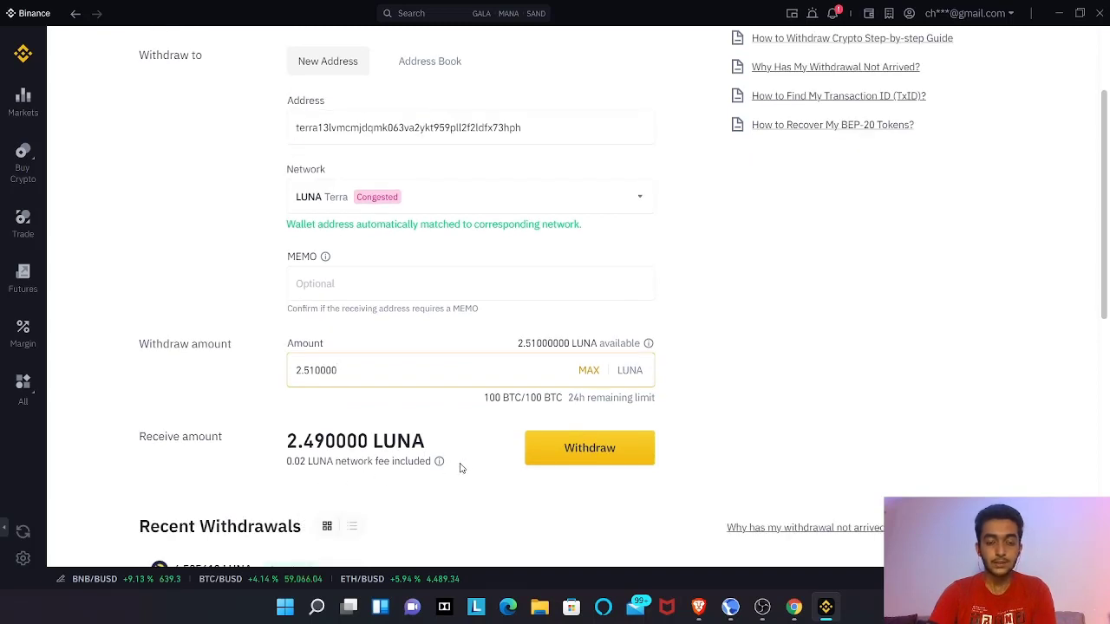
{"action": "left_click", "coordinate": [599, 449]}
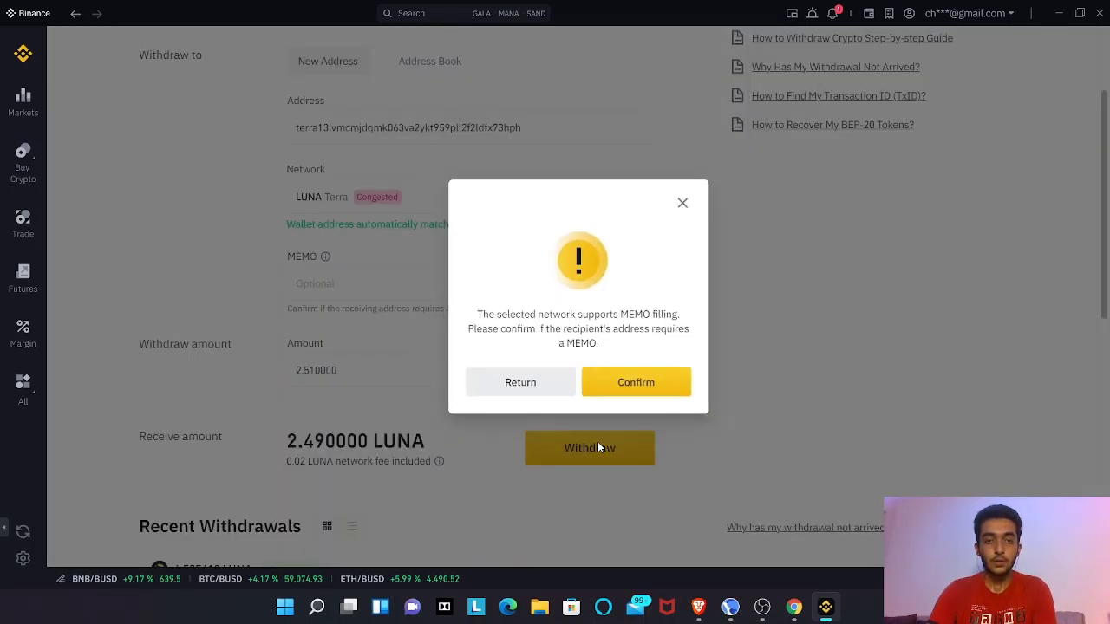
{"action": "left_click", "coordinate": [639, 385]}
Confirm the 2.49 LUNA withdrawal, then check that Terra Station holds 2.496291 Luna
{"action": "left_click", "coordinate": [587, 390]}
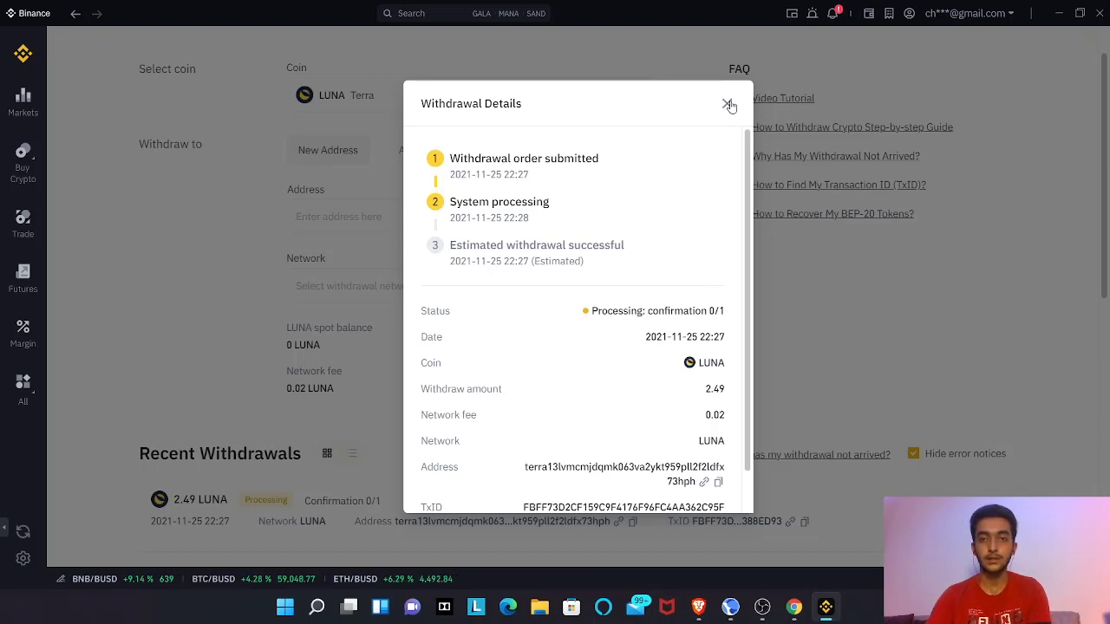
{"action": "left_click", "coordinate": [730, 607]}
{"action": "left_click", "coordinate": [77, 137]}
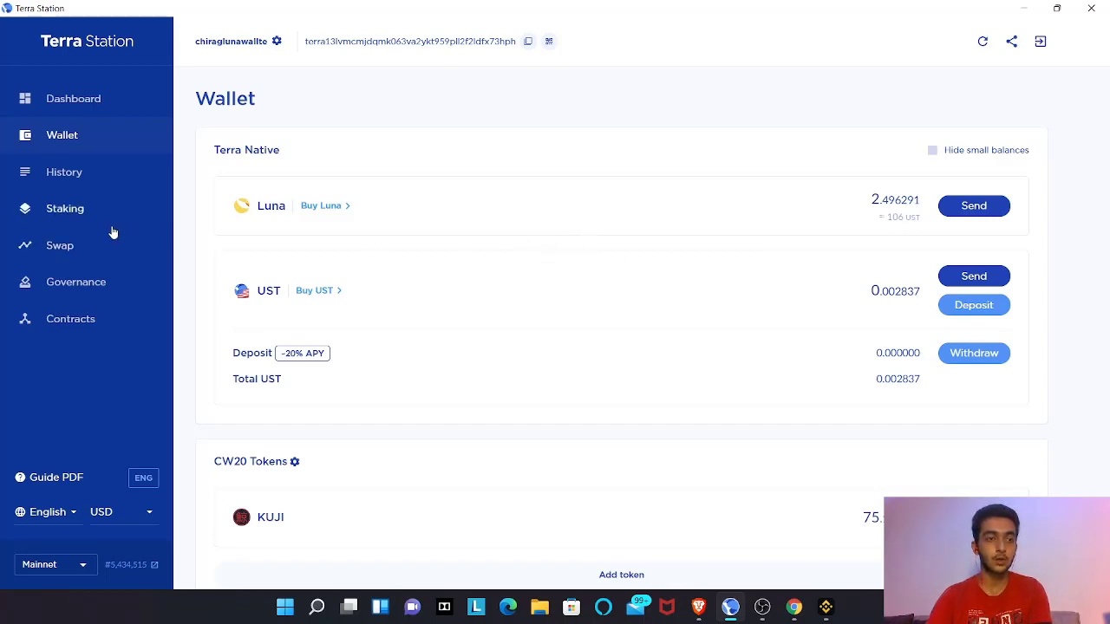
Set up a Terraswap swap of 2.49 Luna to UST, receiving about 104.971978 UST
{"action": "left_click", "coordinate": [86, 249]}
{"action": "scroll", "coordinate": [540, 471], "scroll_direction": "down", "scroll_amount": 3}
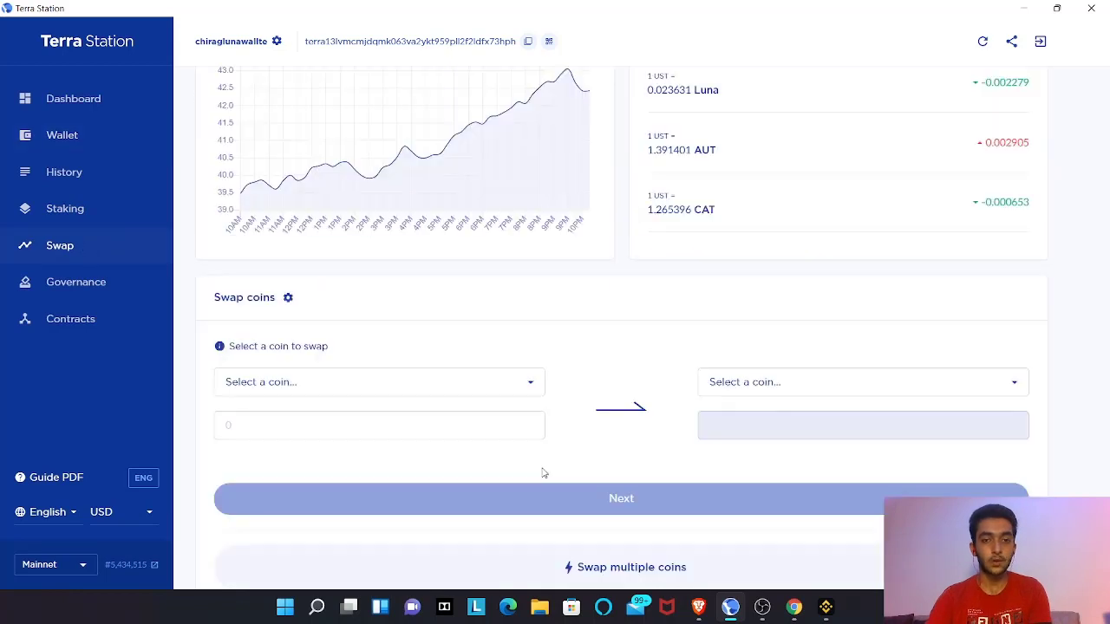
{"action": "left_click", "coordinate": [528, 391]}
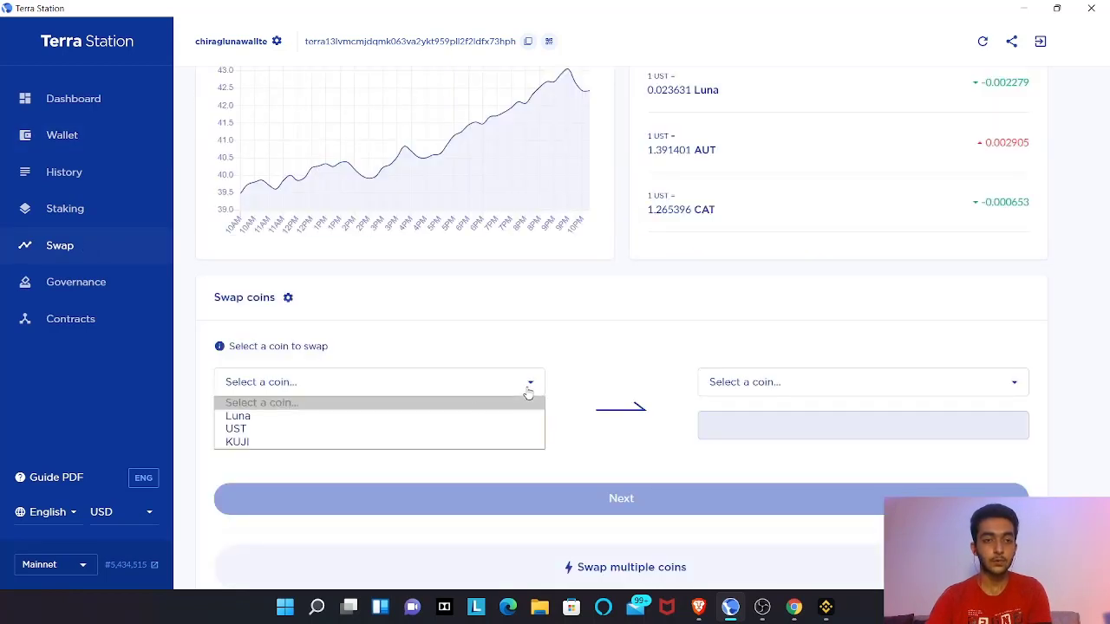
{"action": "left_click", "coordinate": [377, 418]}
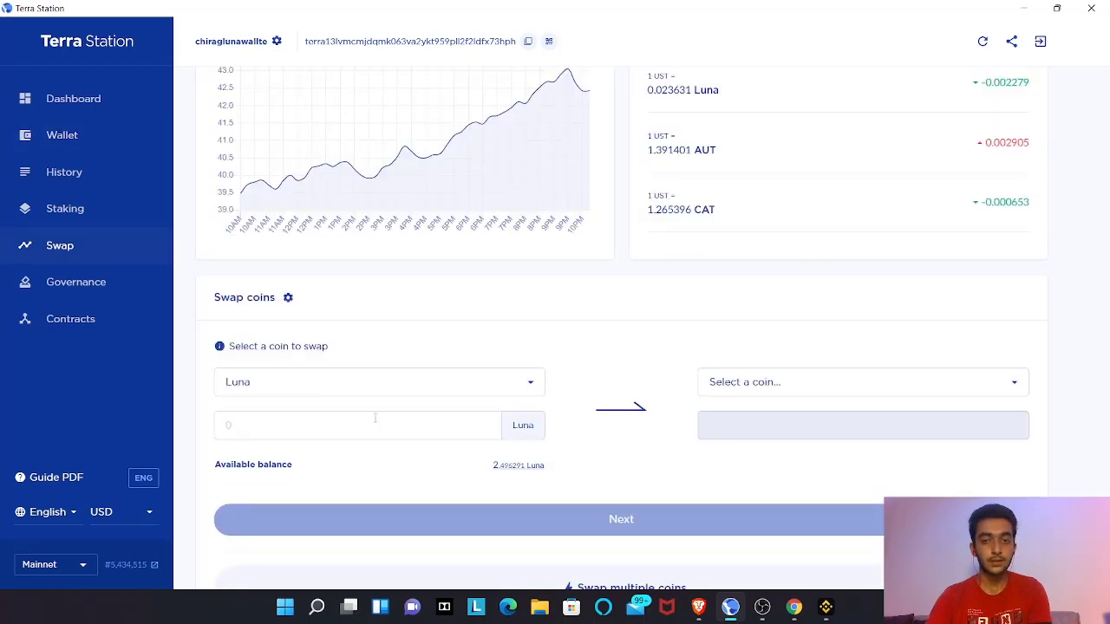
{"action": "left_click", "coordinate": [738, 384]}
{"action": "left_click", "coordinate": [720, 126]}
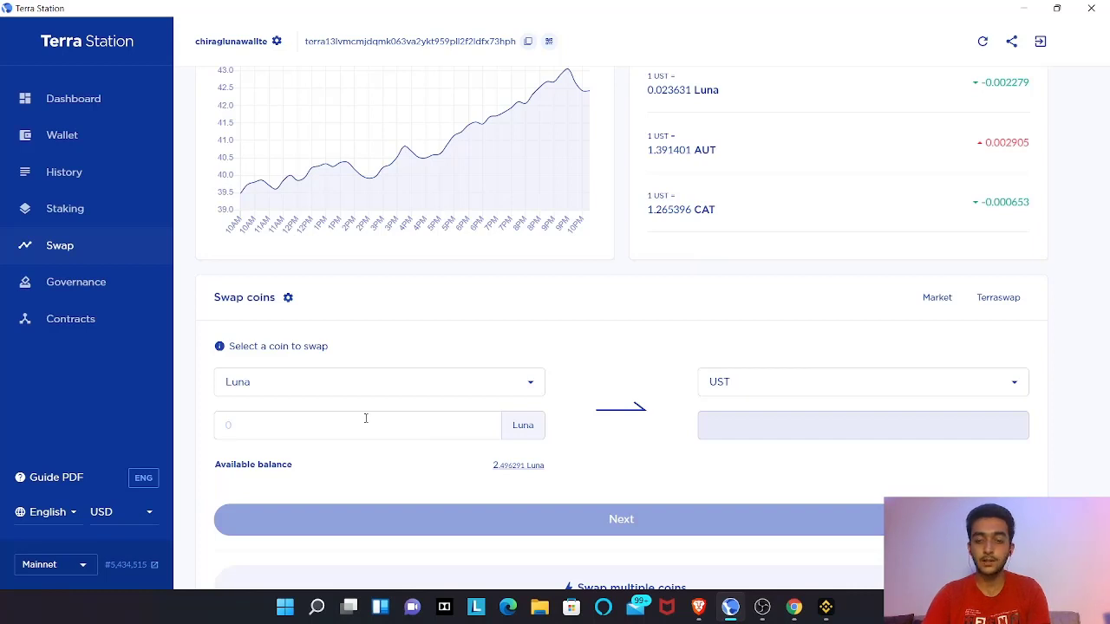
{"action": "left_click", "coordinate": [365, 419]}
{"action": "type", "text": "2.49"}
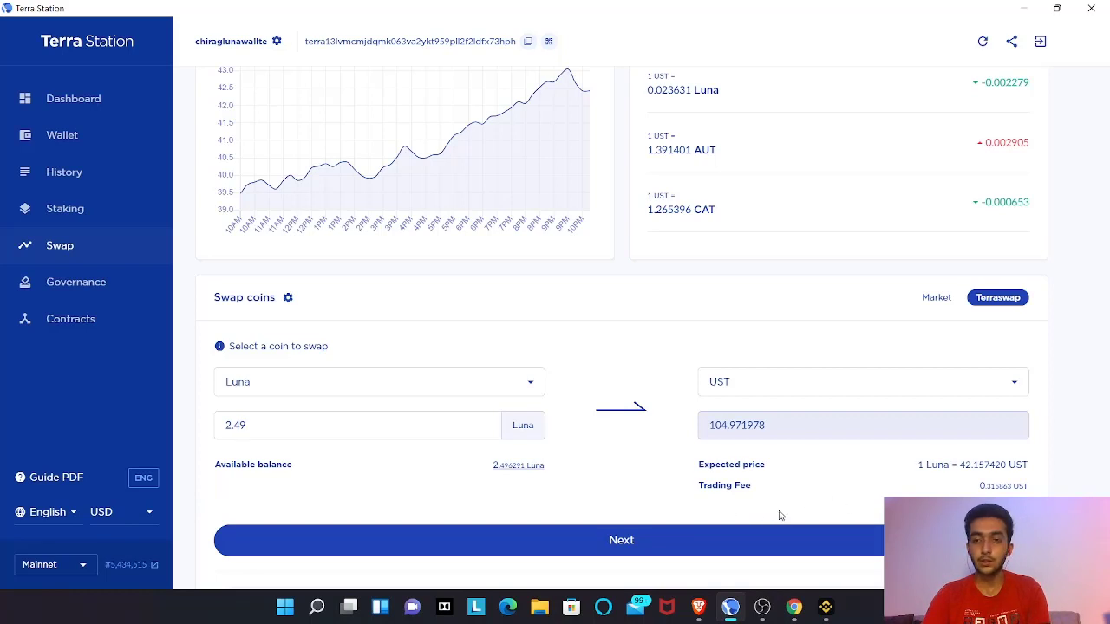
{"action": "left_click", "coordinate": [667, 541]}
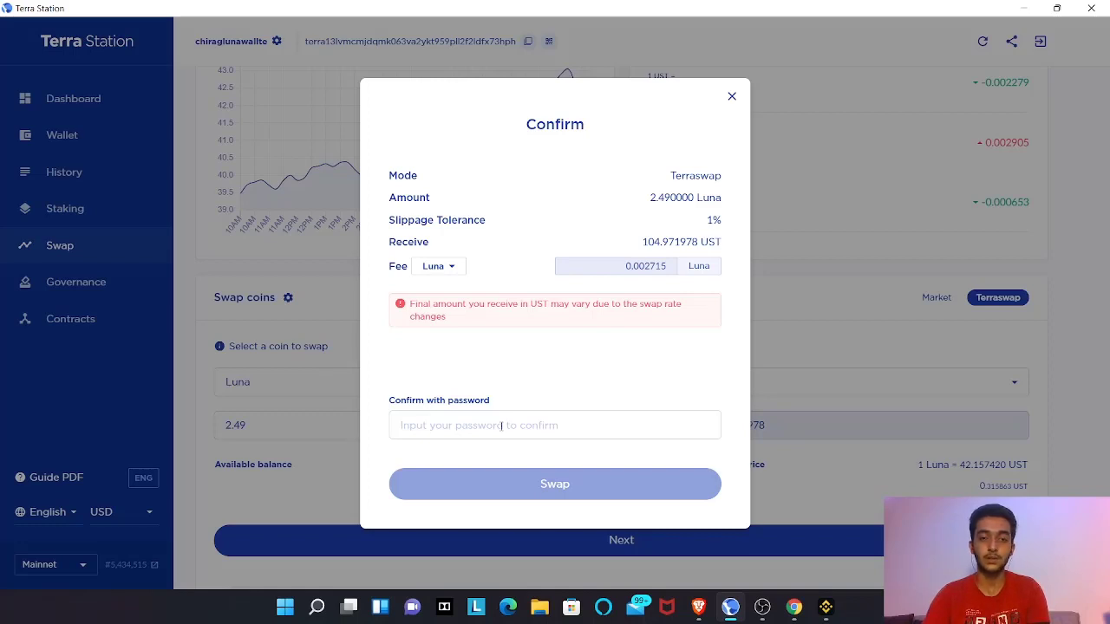
Approve the 2.49 Luna-to-UST swap with the wallet password and dismiss the success message
{"action": "left_click", "coordinate": [501, 426]}
{"action": "key", "text": "ctrl+v"}
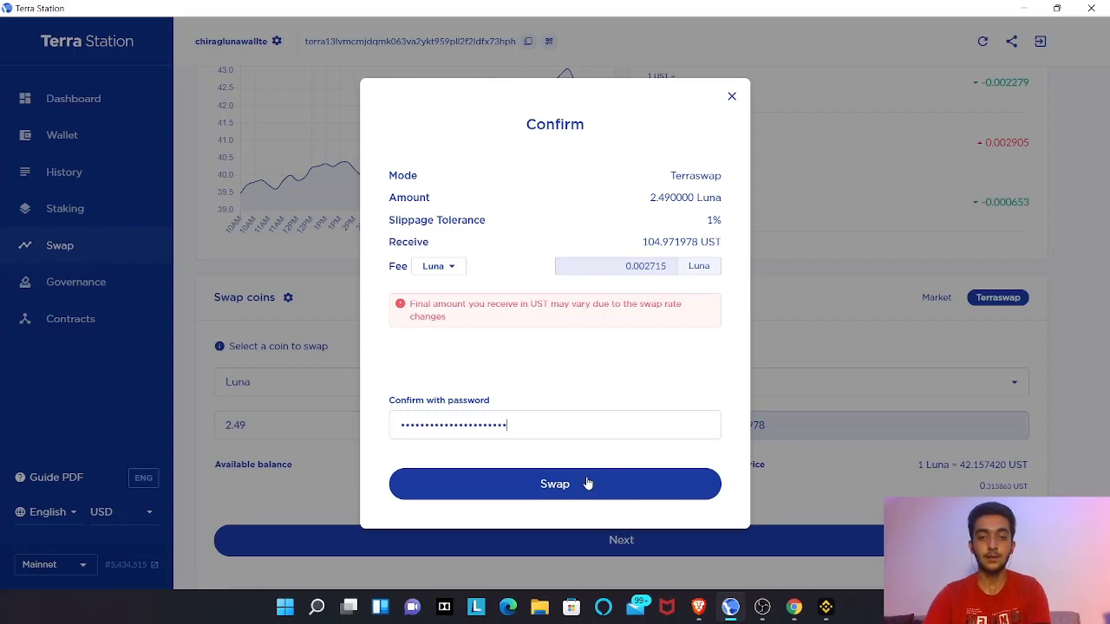
{"action": "left_click", "coordinate": [587, 483]}
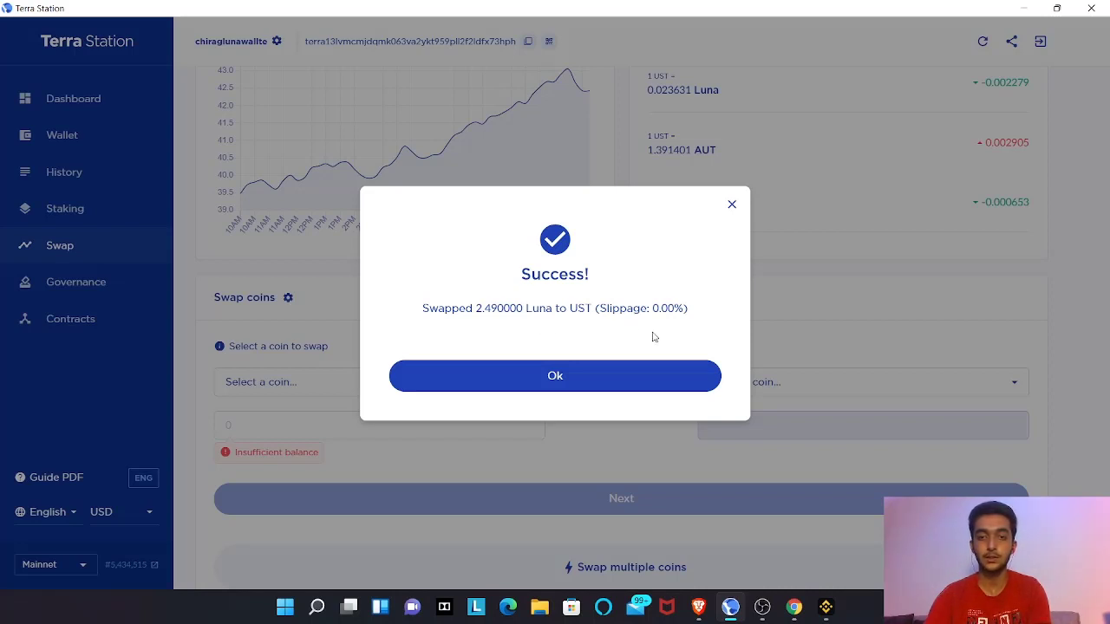
{"action": "left_click", "coordinate": [617, 379]}
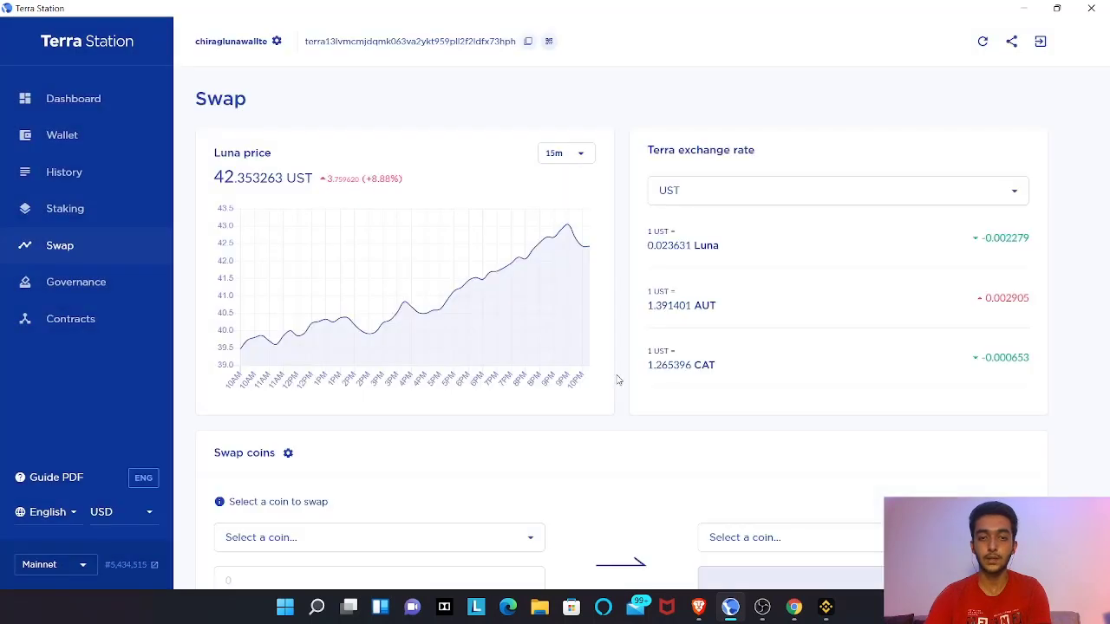
Check that Kujira Blue's wallet shows 104.629 UST, then clear the swap amount
{"action": "left_click", "coordinate": [704, 612]}
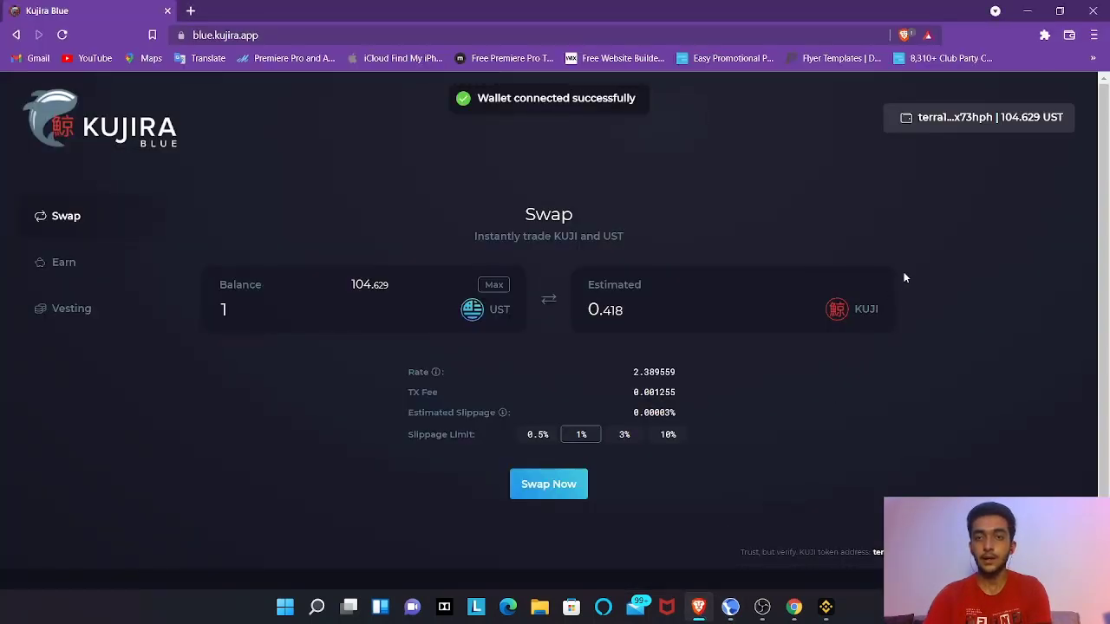
{"action": "left_click", "coordinate": [944, 121]}
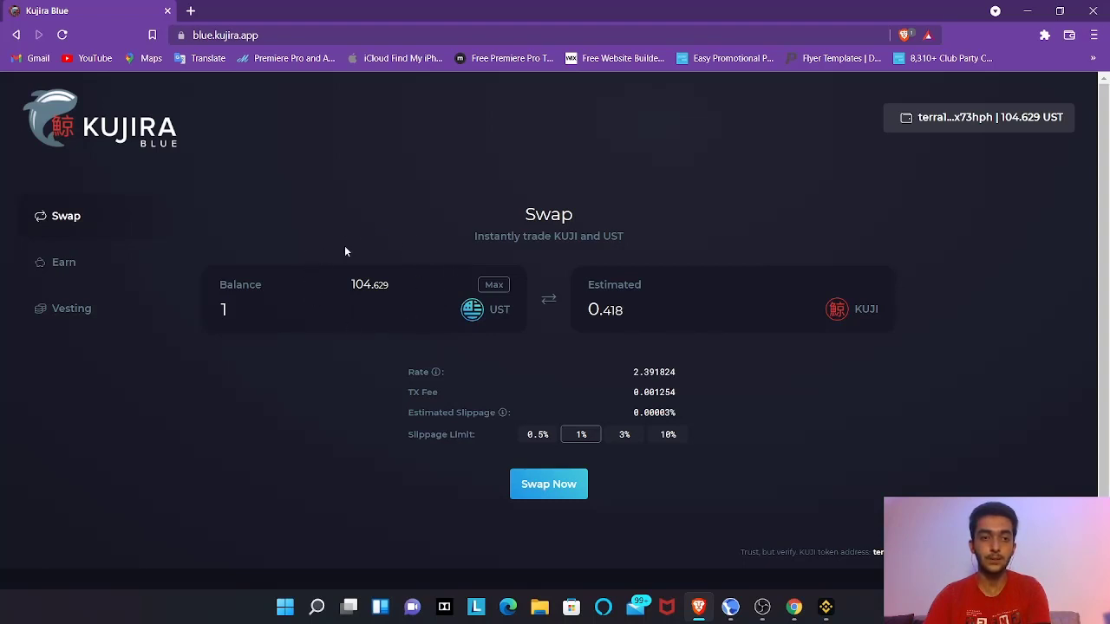
{"action": "key", "text": "BackSpace"}
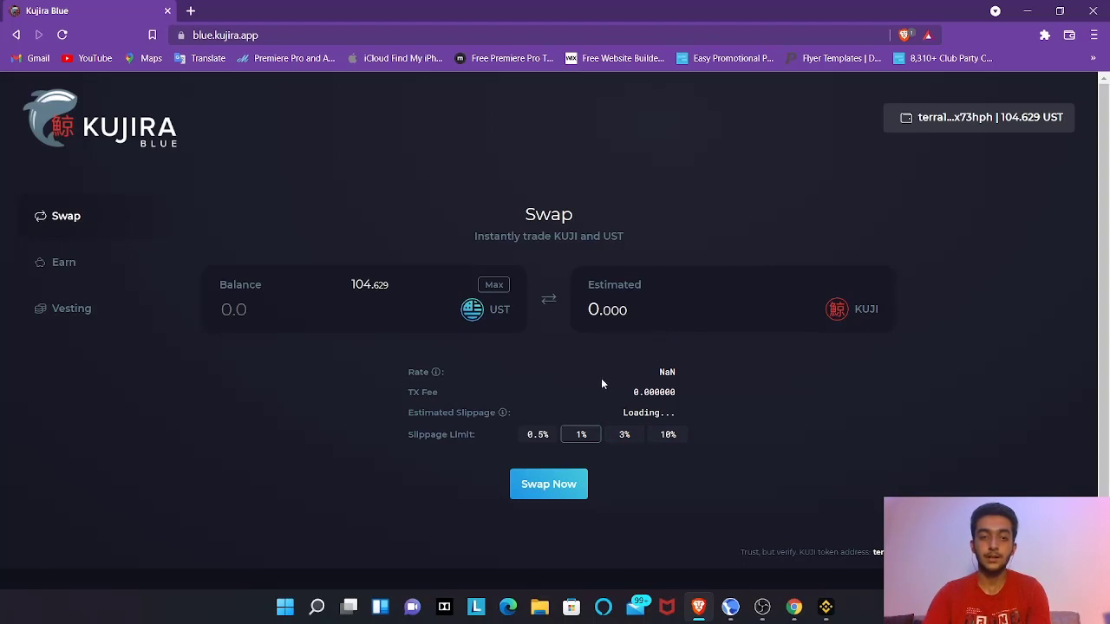
Set 0.5% slippage, enter 102.628628 UST, and submit the swap for about 42.8 KUJI
{"action": "left_click", "coordinate": [542, 434]}
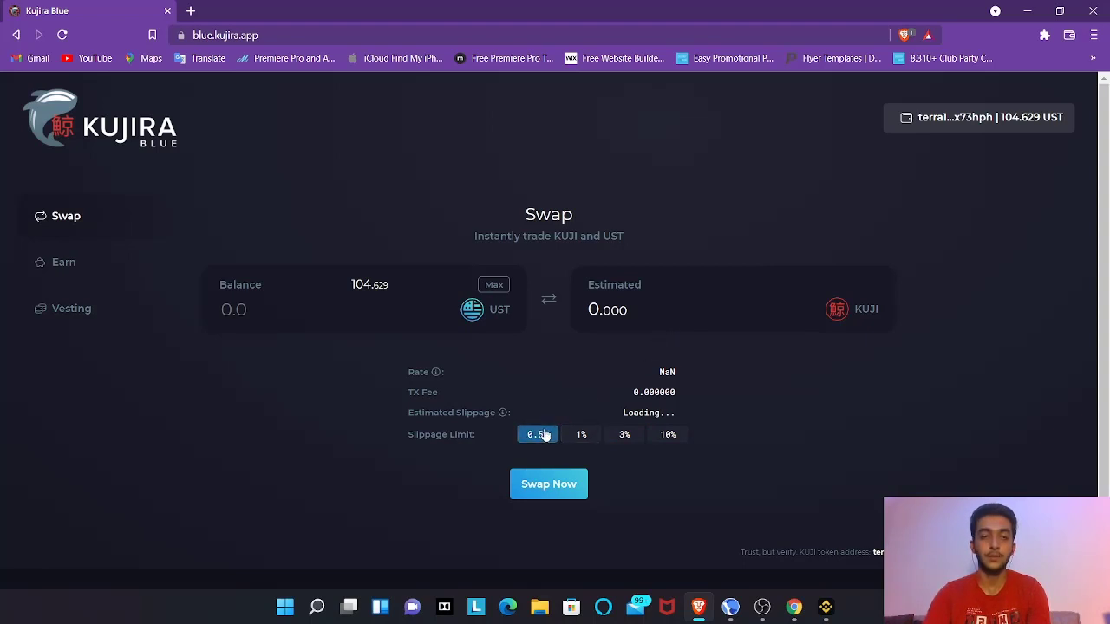
{"action": "left_click", "coordinate": [287, 310]}
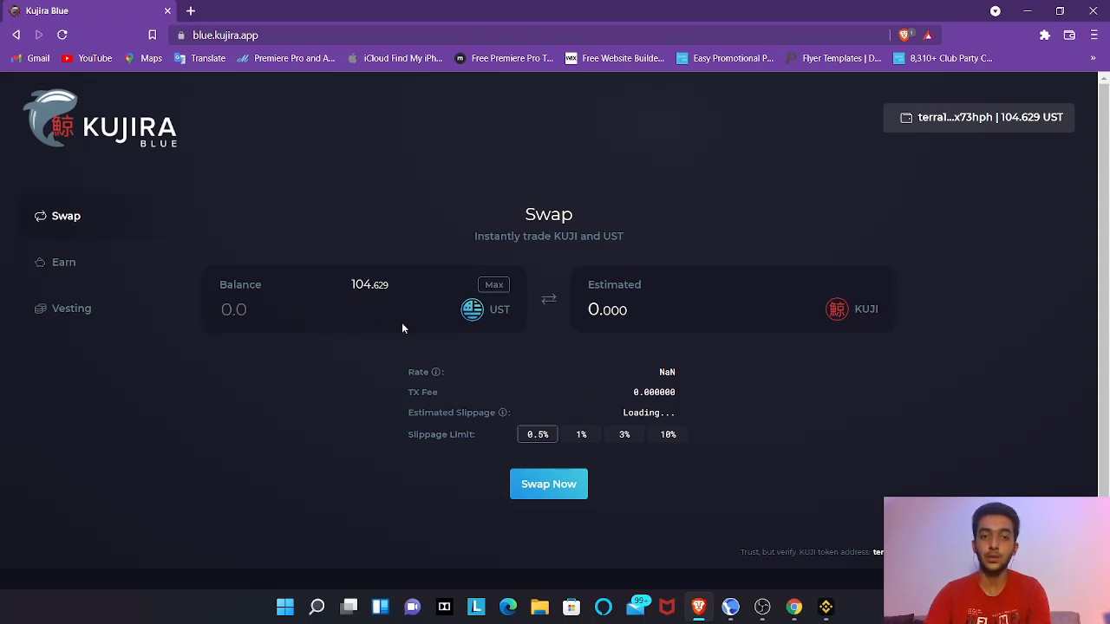
{"action": "type", "text": "102.628628"}
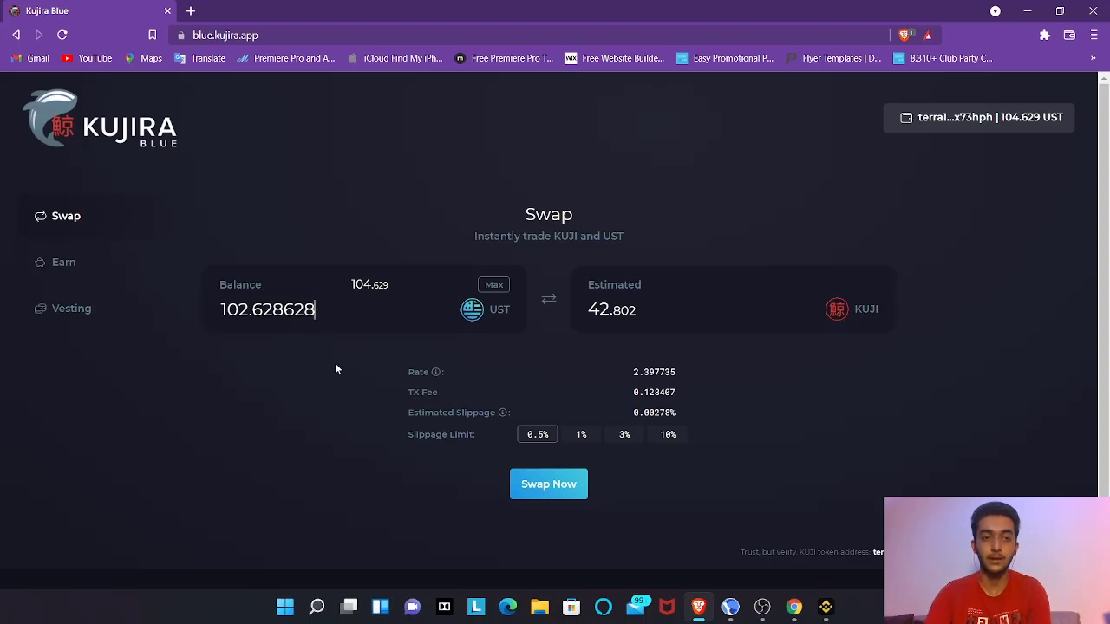
{"action": "left_click", "coordinate": [559, 491]}
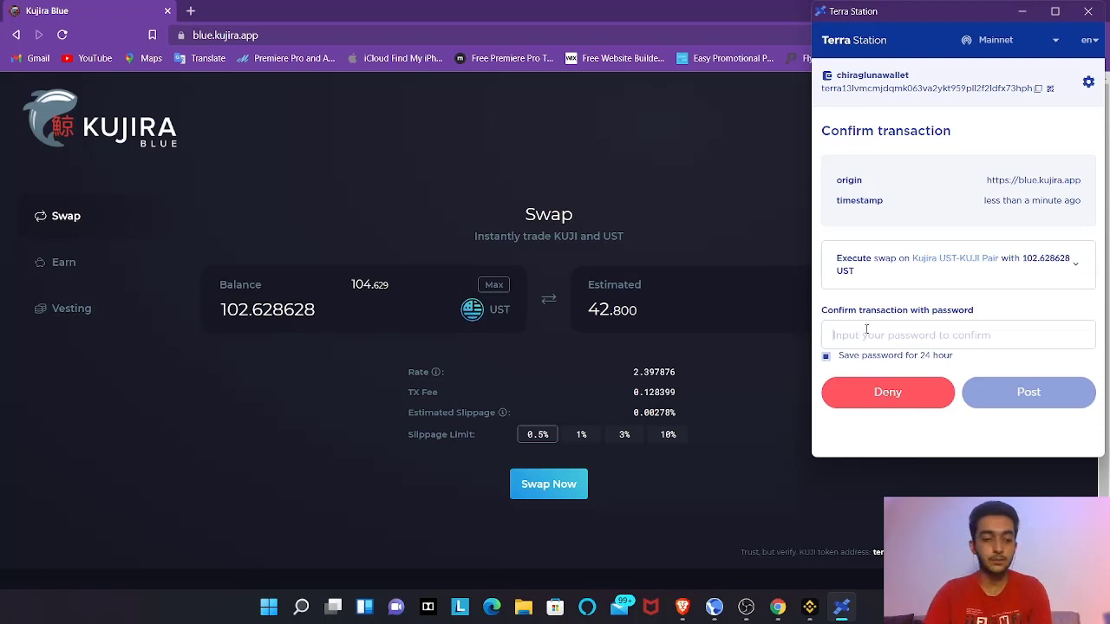
Approve the 102.628628 UST swap with the wallet password and check the remaining 1.645 UST
{"action": "key", "text": "ctrl+v"}
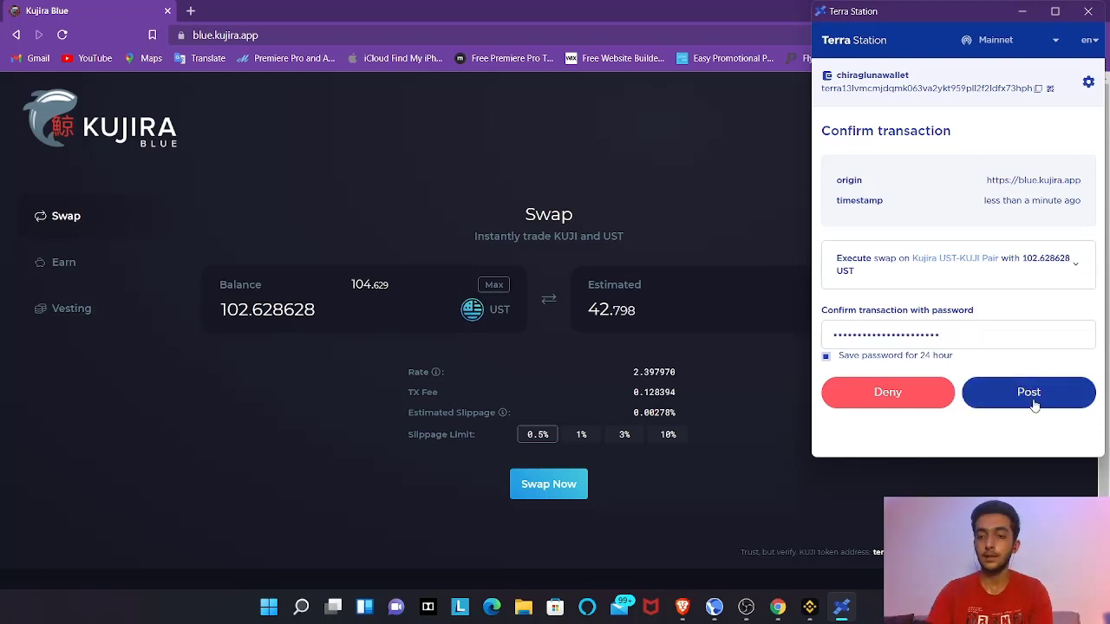
{"action": "left_click", "coordinate": [1032, 397]}
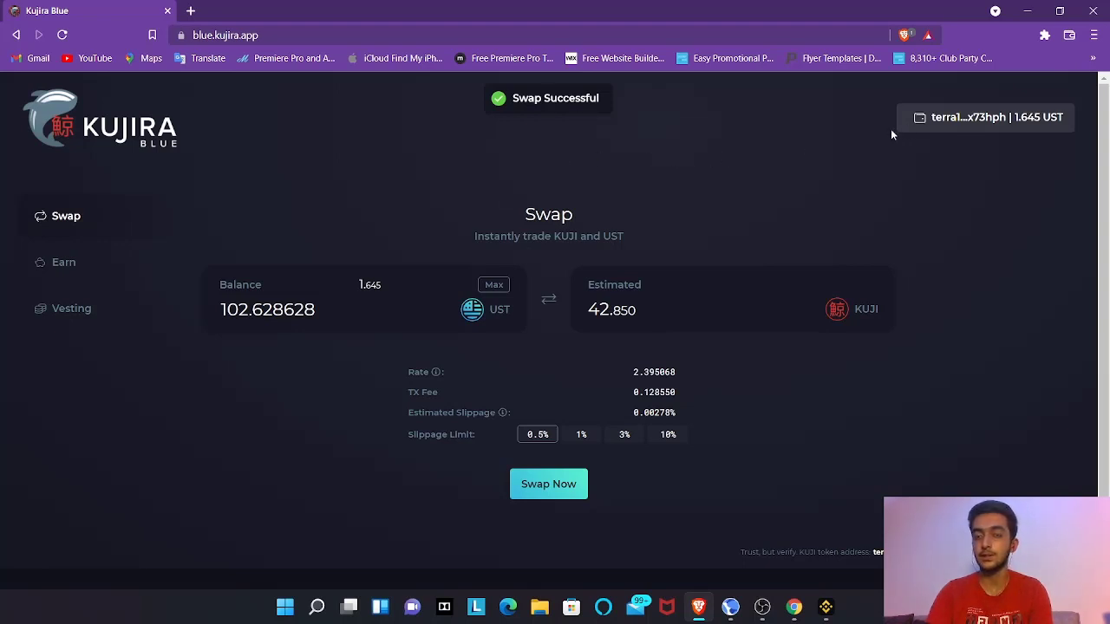
{"action": "mouse_move", "coordinate": [954, 127]}
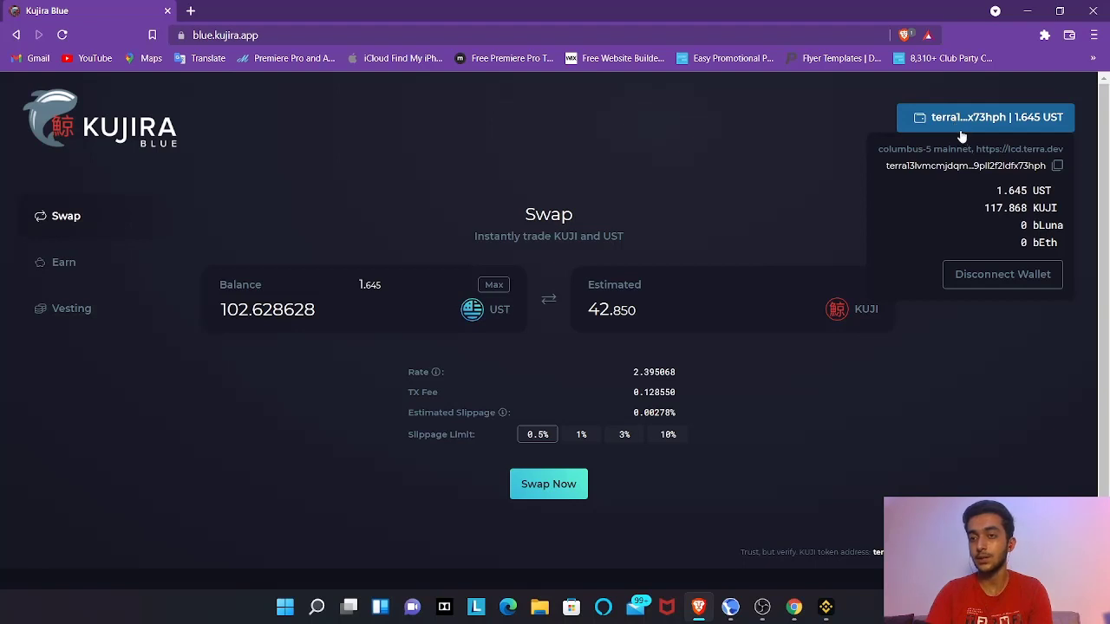